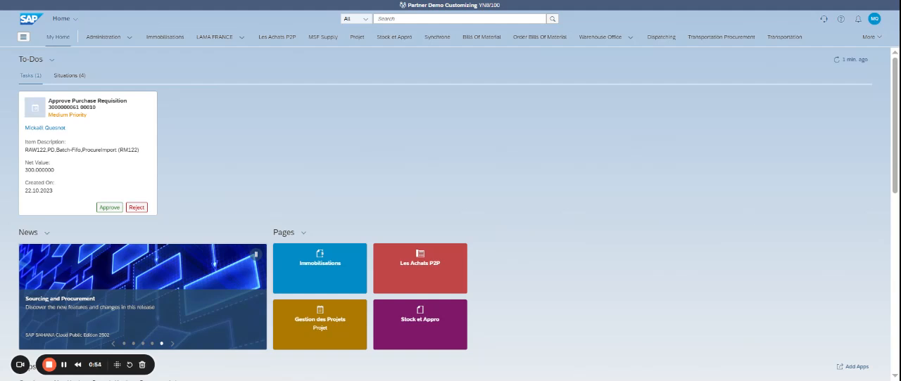
Step: Find the ME21N transaction and open Create Purchase Order - Advanced
click(403, 19)
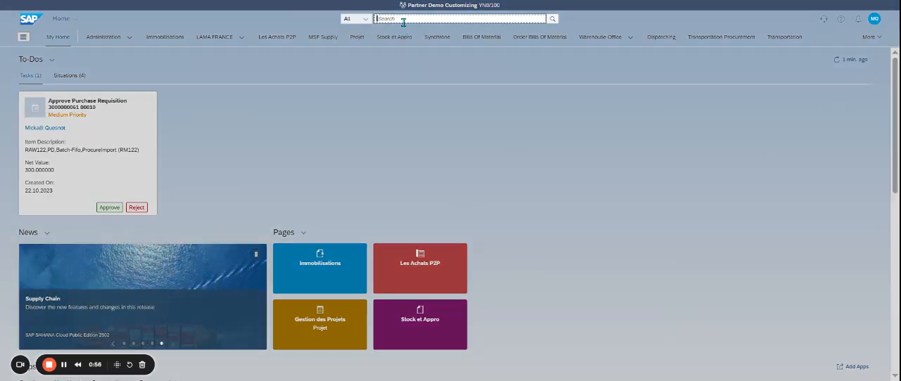
text(ME21N)
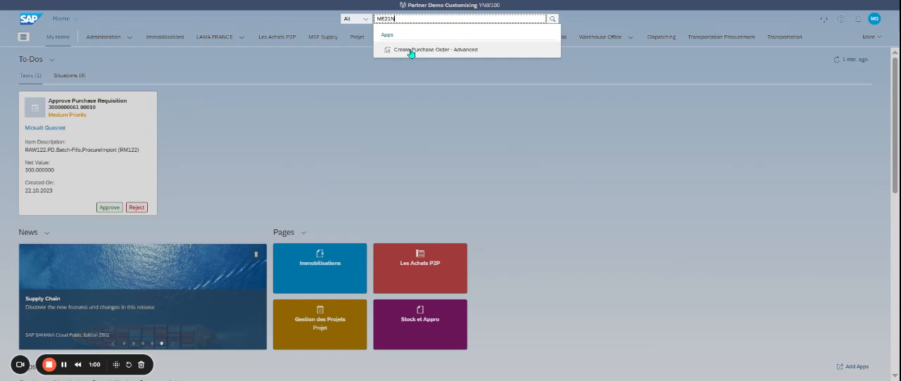
click(453, 51)
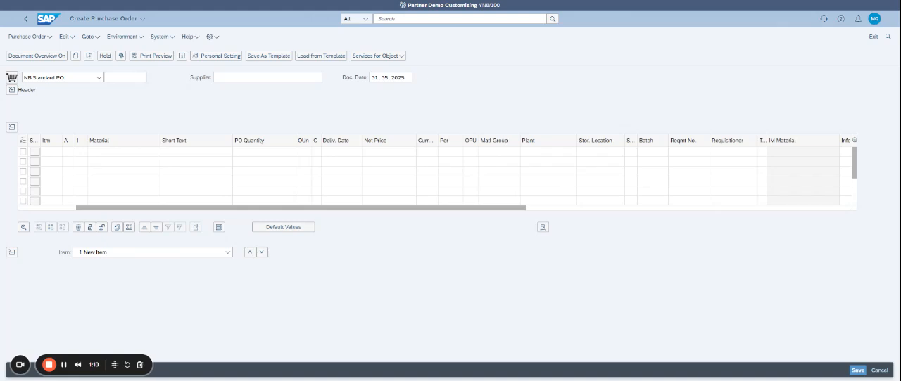
Step: Set the purchase order's document type to UB Stock Transp. Order
click(98, 77)
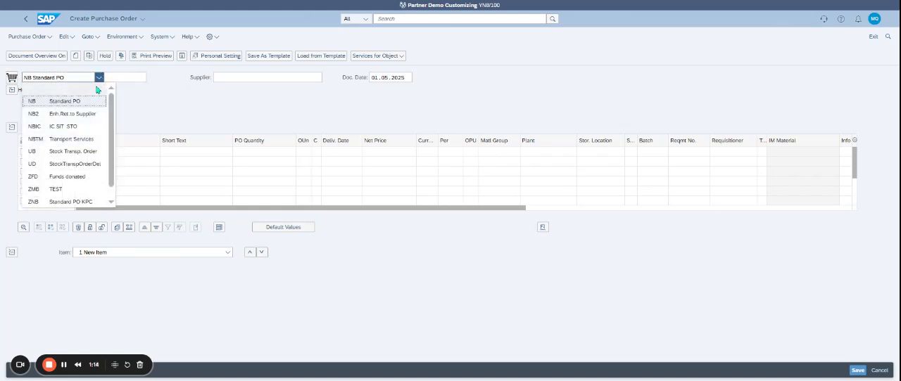
click(100, 156)
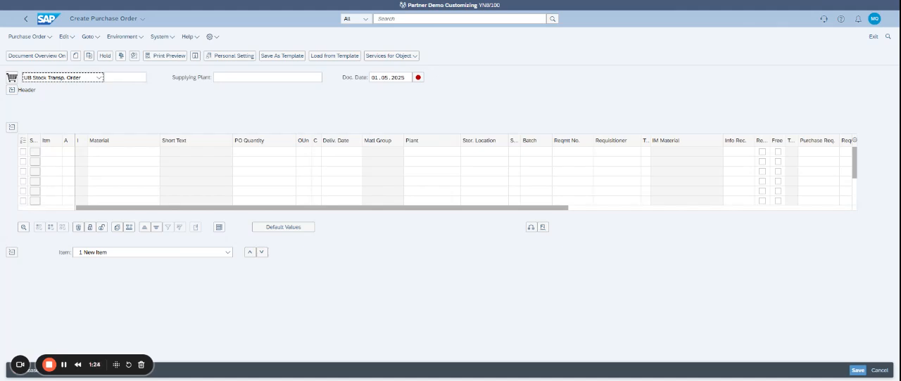
click(99, 78)
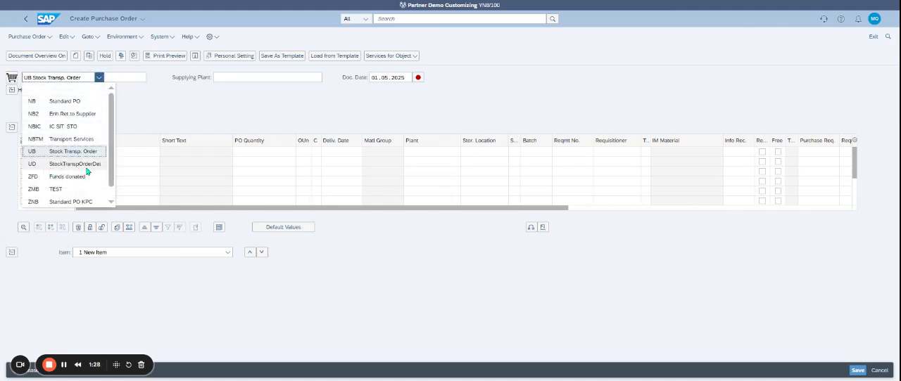
click(176, 108)
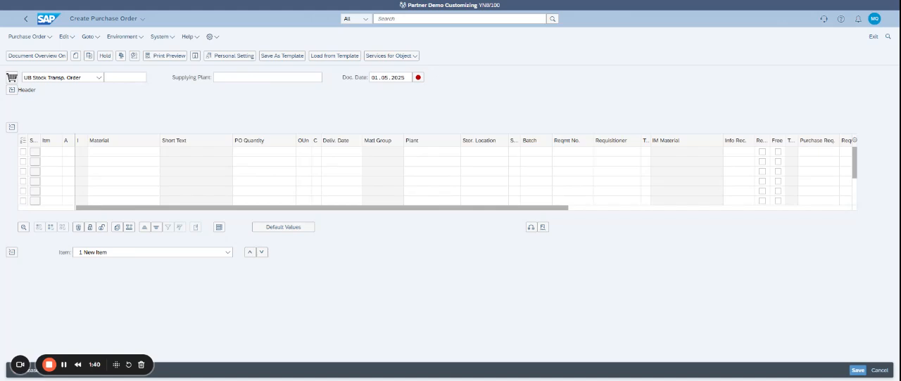
Step: Enter KP01 as the supplying plant of the stock transport order
click(244, 81)
text(KP)
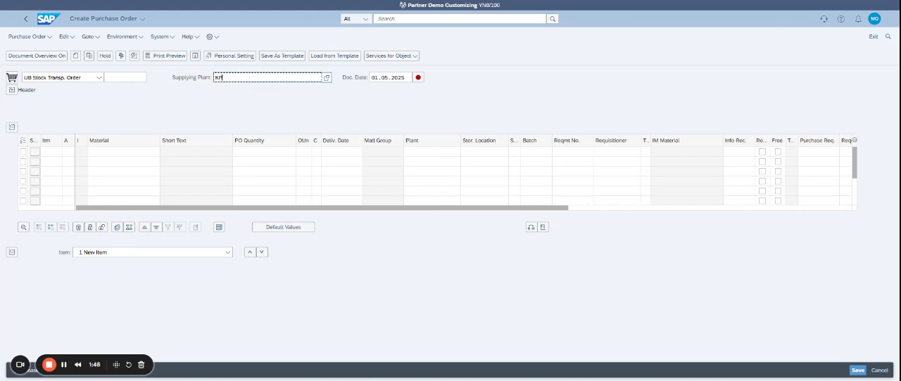
text(01)
key(Return)
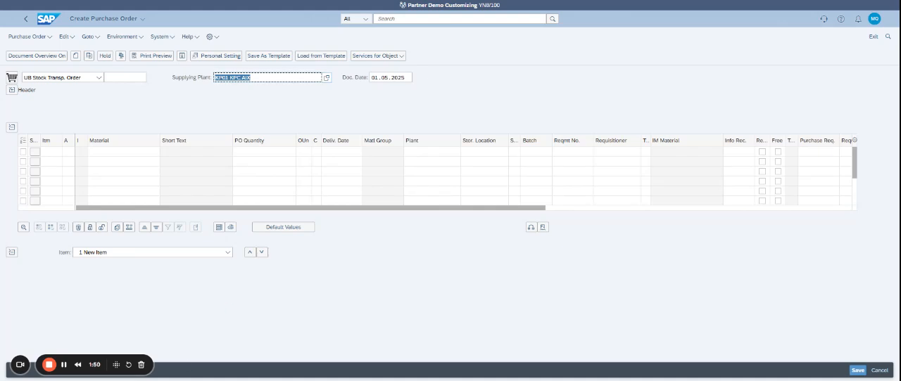
drag(117, 363, 368, 361)
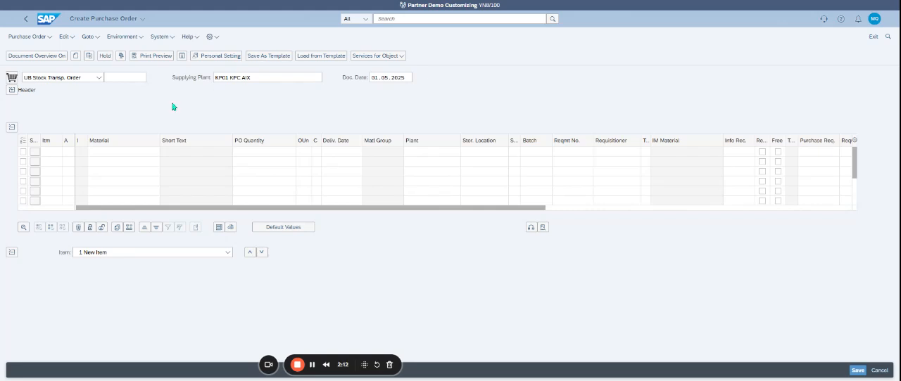
Step: Review the organizational data in the order header and the PO header default values in the personal settings
click(11, 92)
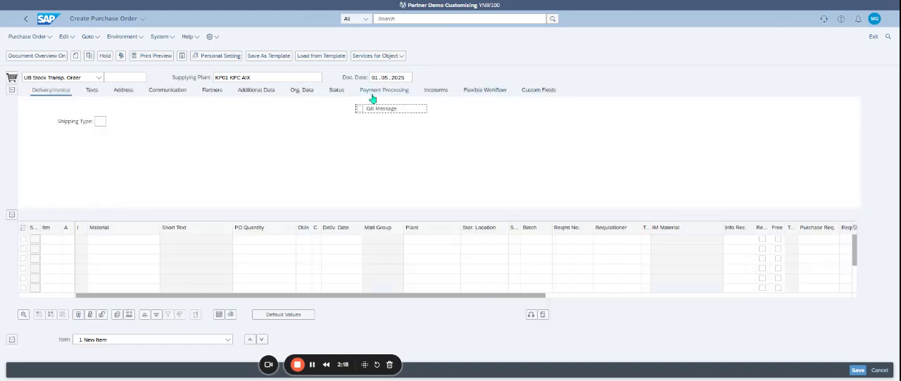
click(301, 96)
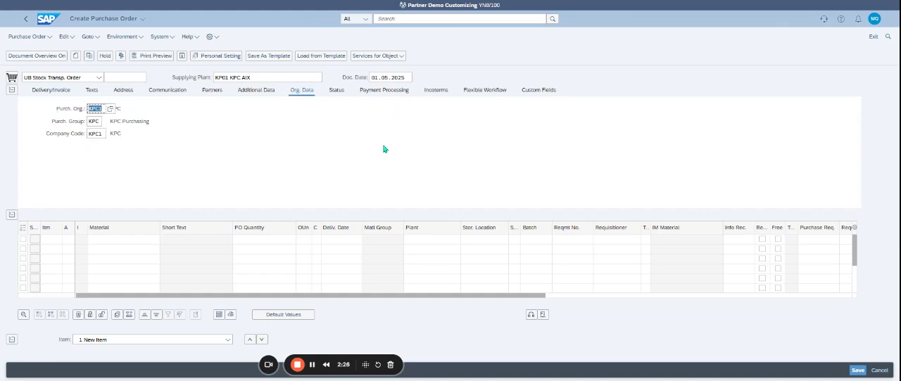
click(218, 56)
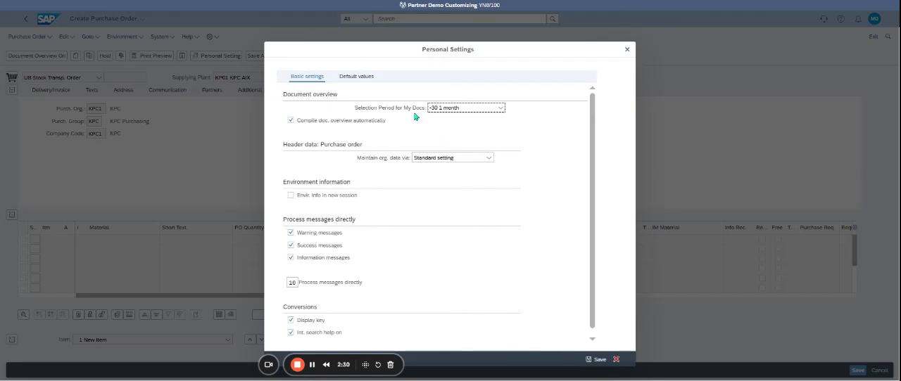
click(356, 76)
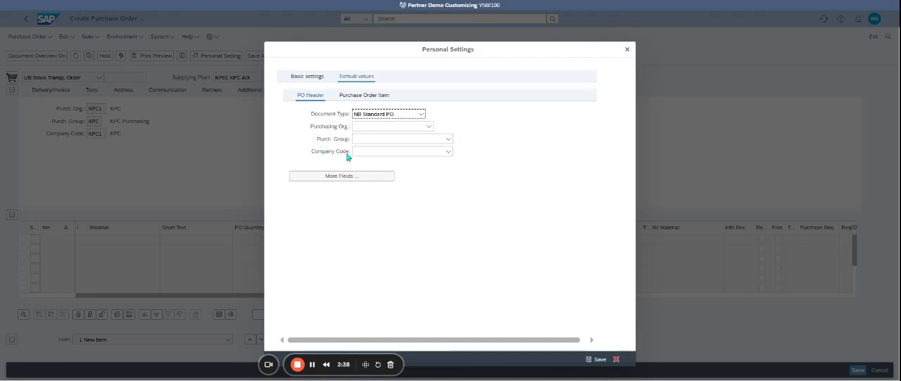
click(617, 359)
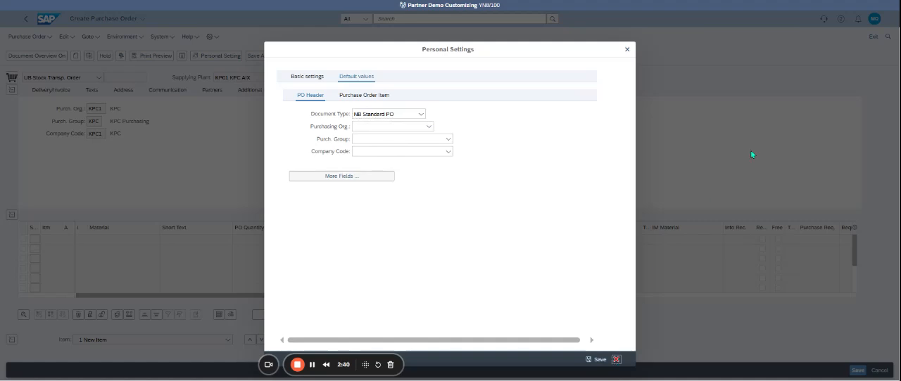
Step: Review the Materials Management default values in the user settings, then save and close the settings
click(873, 19)
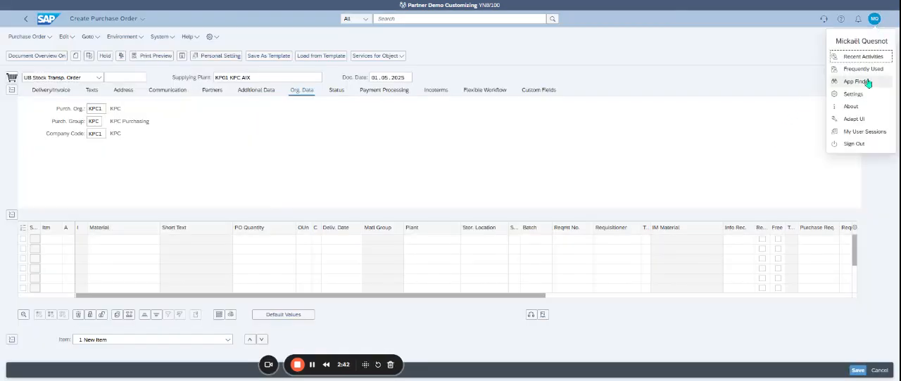
click(853, 97)
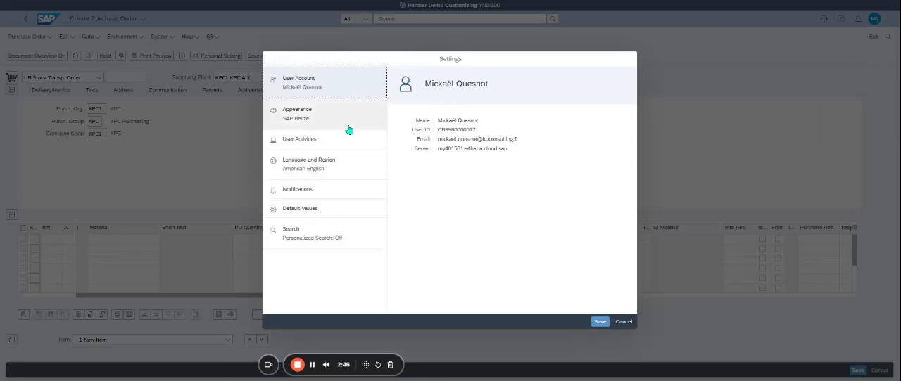
click(337, 210)
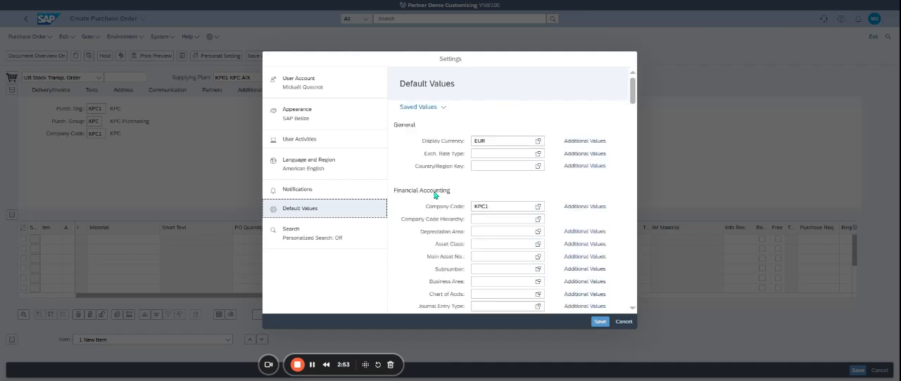
scroll(423, 218, down, 5)
scroll(422, 218, down, 10)
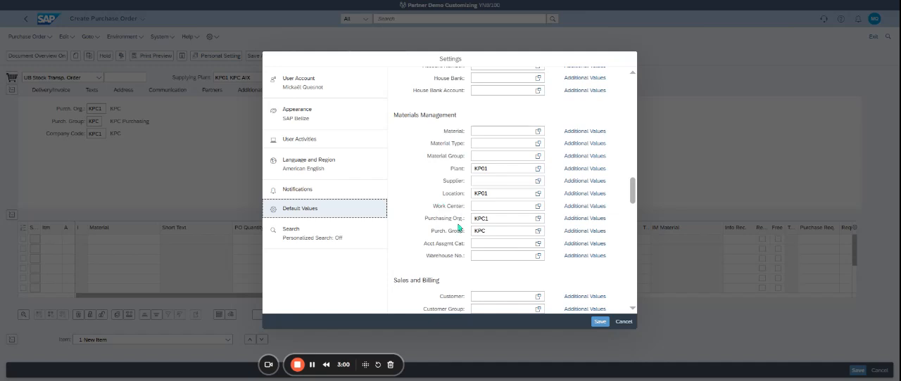
click(598, 323)
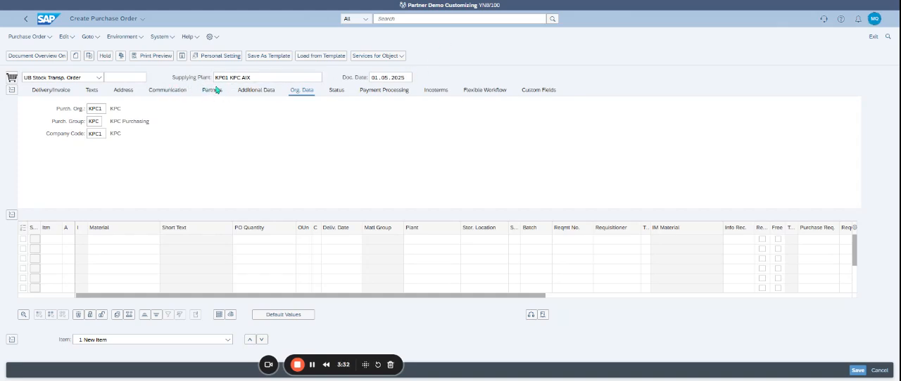
Step: Look up and choose AC_MATERIAL as the material of the first order item
click(108, 243)
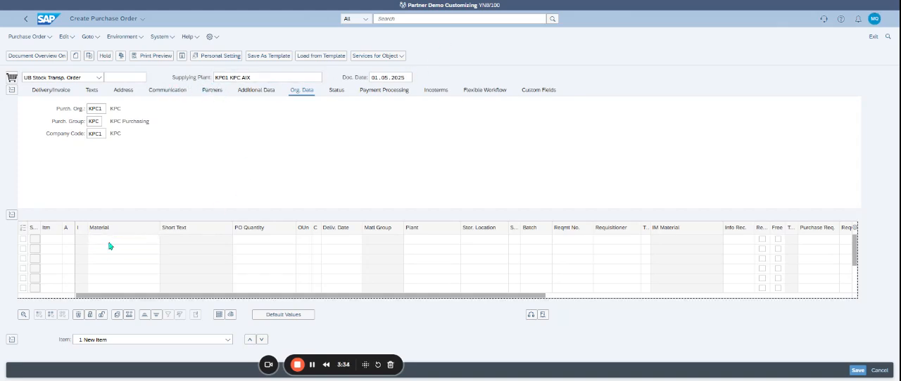
click(117, 246)
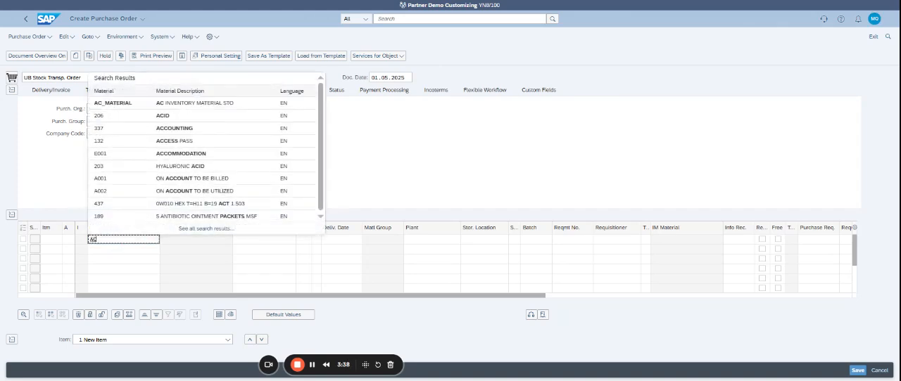
click(183, 103)
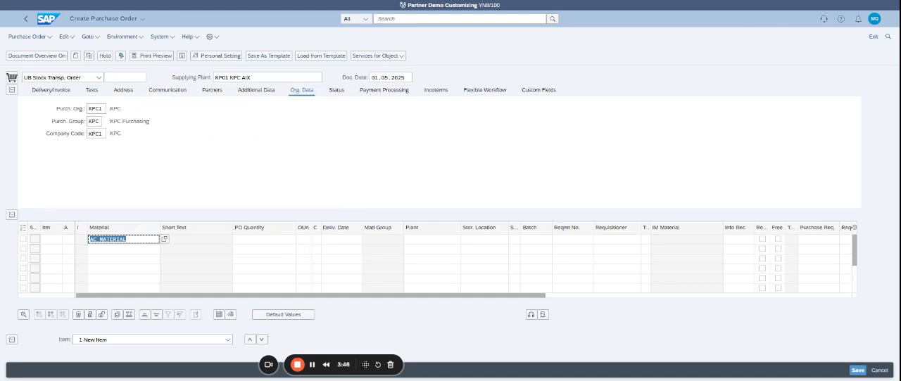
Step: Complete the AC_MATERIAL item with quantity 5, plant KP03 and storage location KP01, and put the order on hold
click(259, 243)
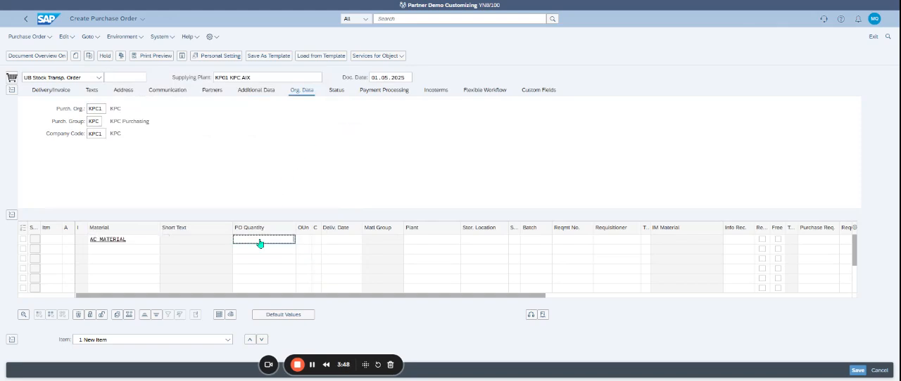
key(Tab)
key(Tab)
key(Tab)
key(Tab)
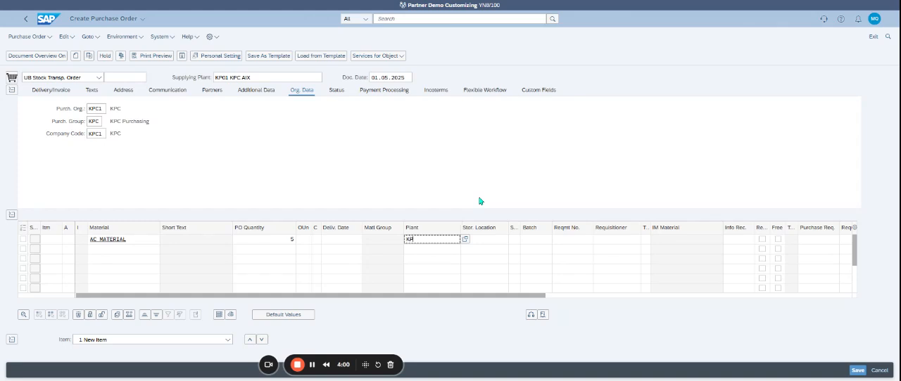
text(03)
key(Return)
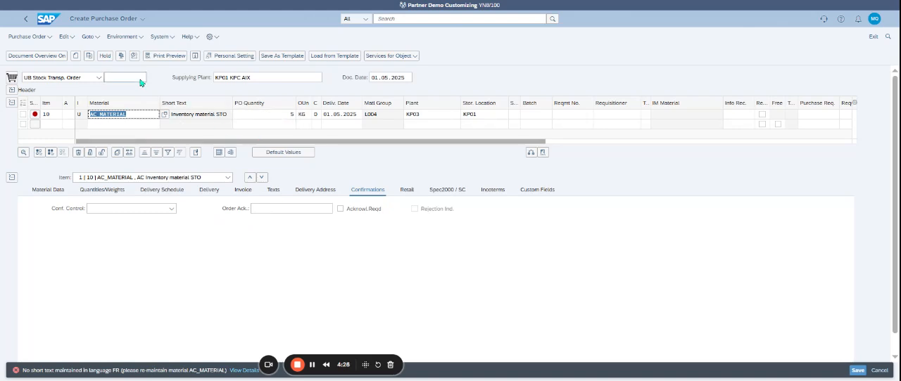
click(106, 57)
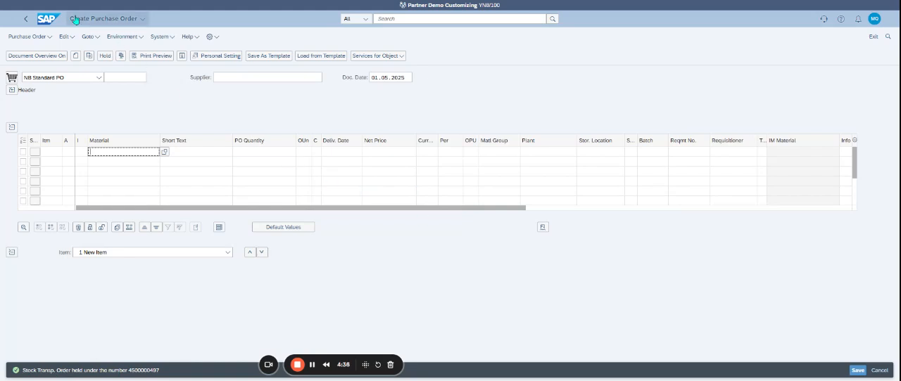
Step: Return to the home page, find the MM02 transaction and open Change Material
click(48, 17)
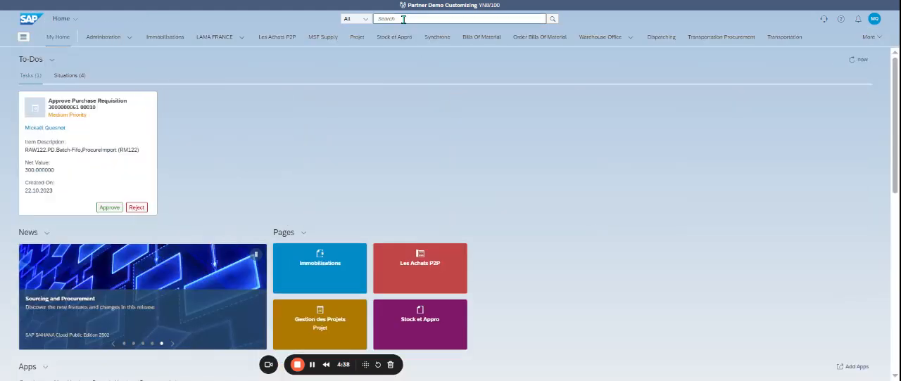
click(406, 19)
text(mm02)
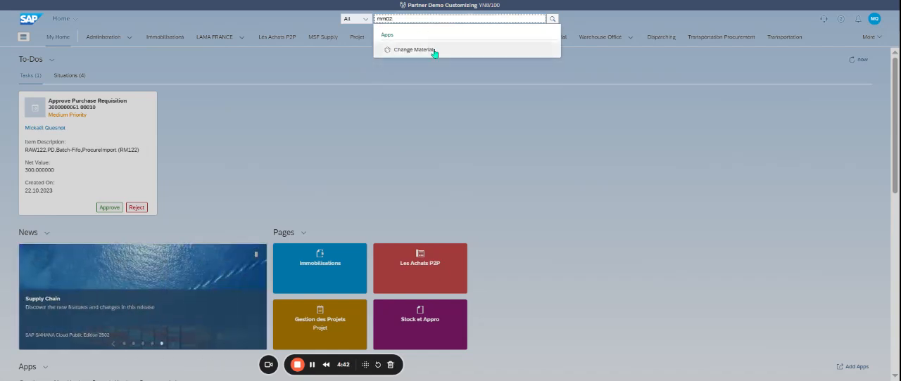
click(432, 51)
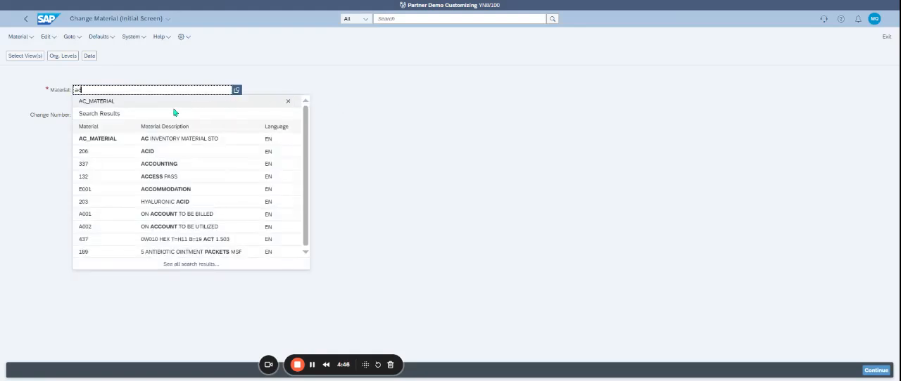
Step: Open material AC_MATERIAL for changing with the Basic Data 1 and Basic Data 2 views
click(164, 109)
key(Return)
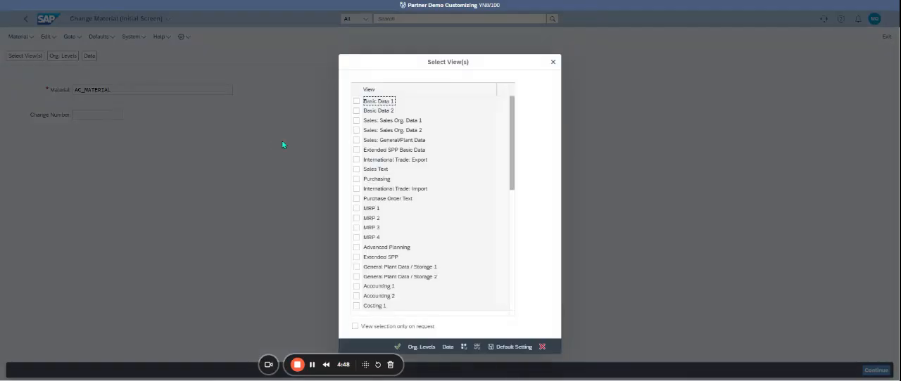
click(356, 101)
click(356, 111)
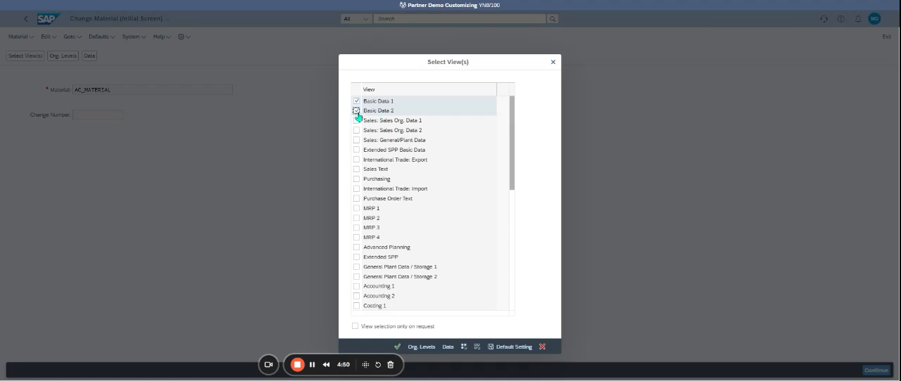
key(Return)
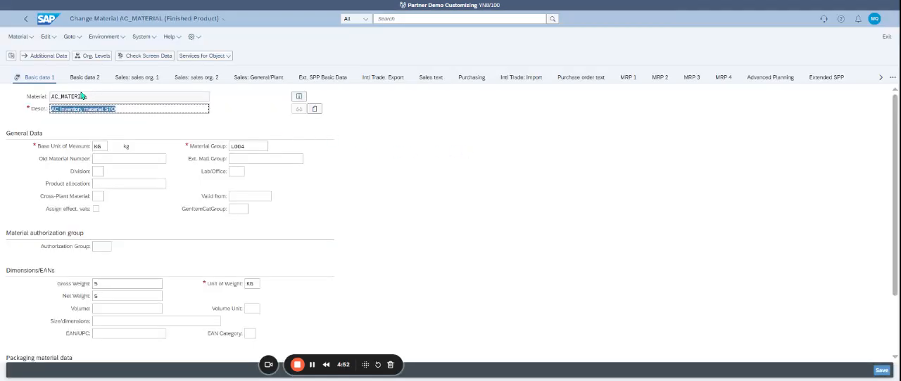
Step: Add an FR description "AC Inventory material STO" to the material's additional data and save the material
click(55, 60)
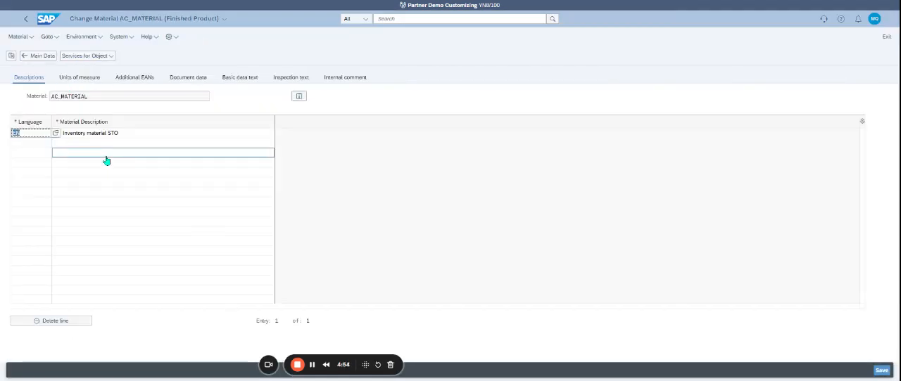
click(38, 144)
text(fr)
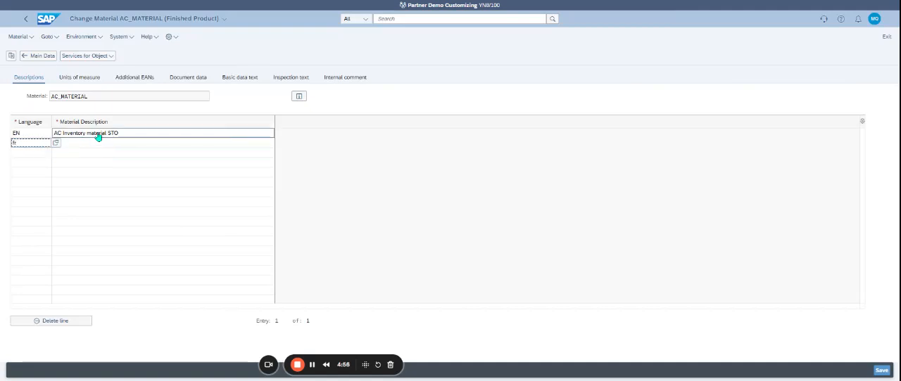
click(98, 133)
click(103, 144)
key(ctrl+v)
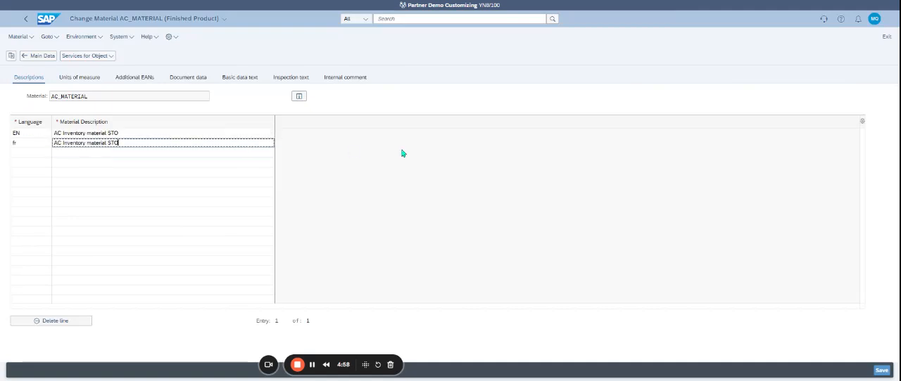
key(Return)
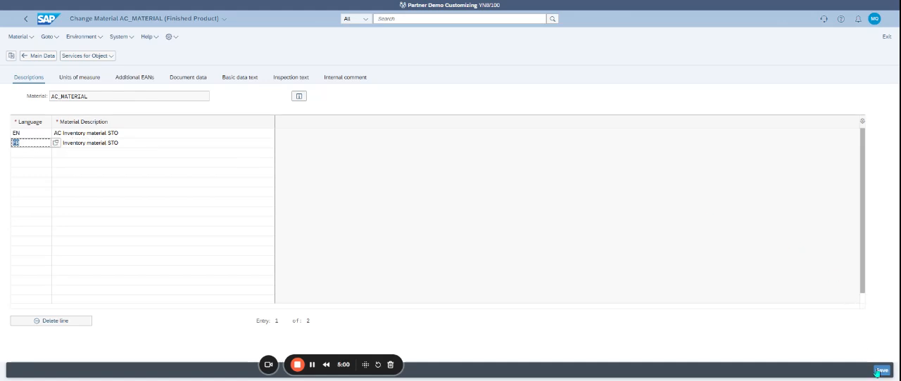
click(881, 371)
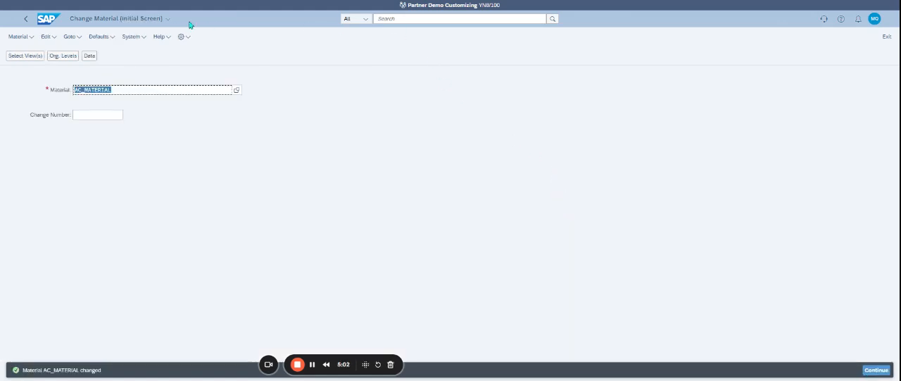
Step: Return to the home page, find the ME21N transaction and open Create Purchase Order - Advanced
click(56, 22)
click(399, 14)
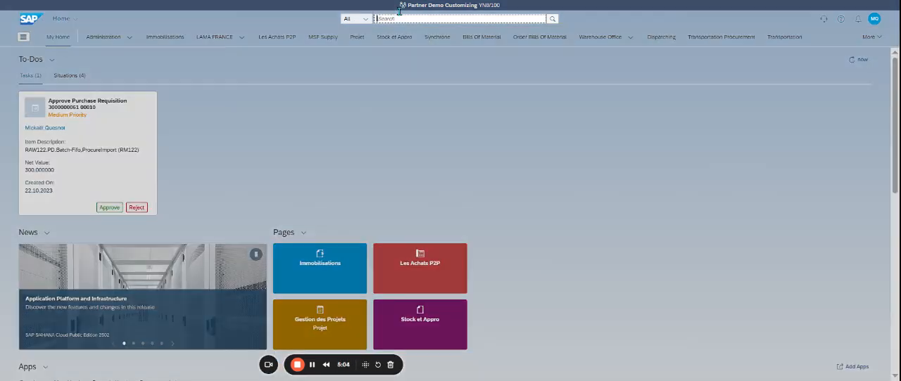
text(me21n)
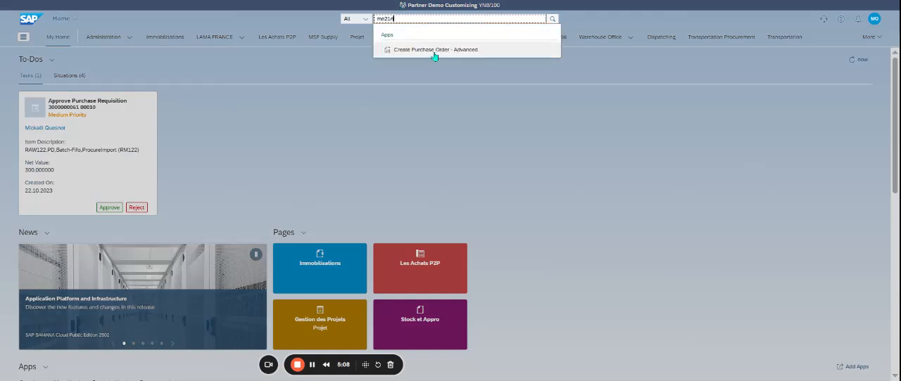
click(434, 52)
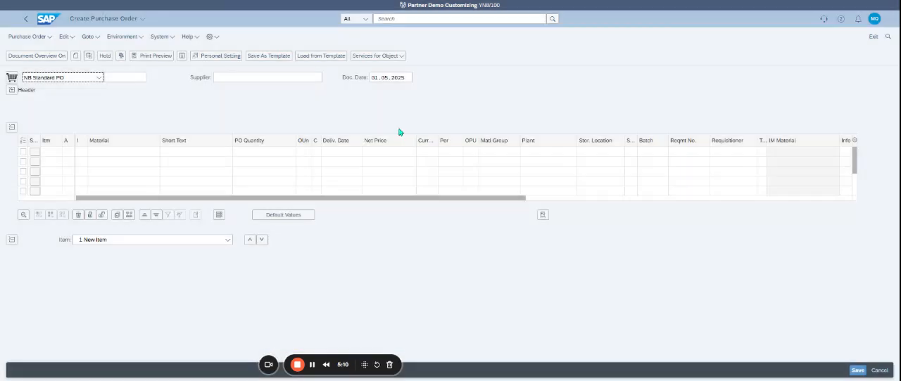
Step: List my purchase orders on hold in the document overview and open the held stock transport order
click(29, 61)
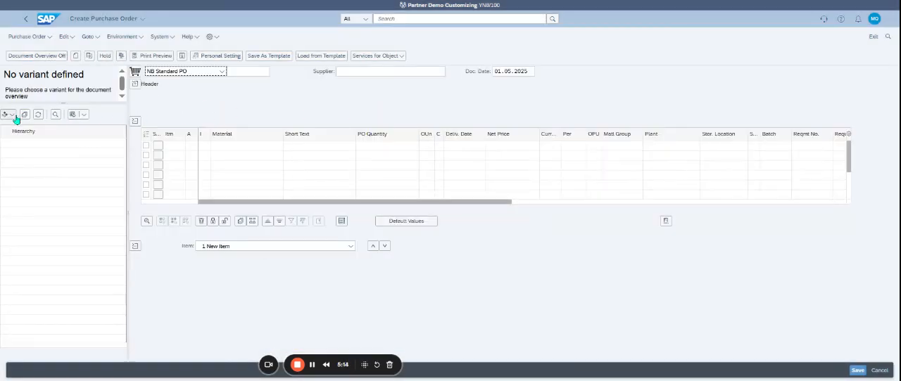
click(14, 115)
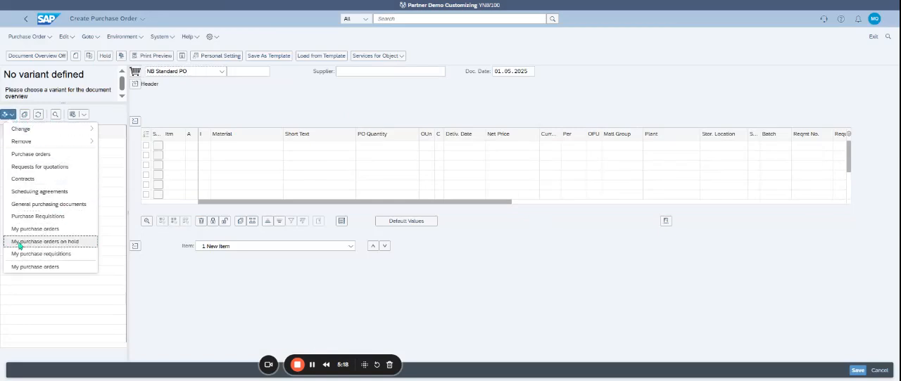
click(49, 243)
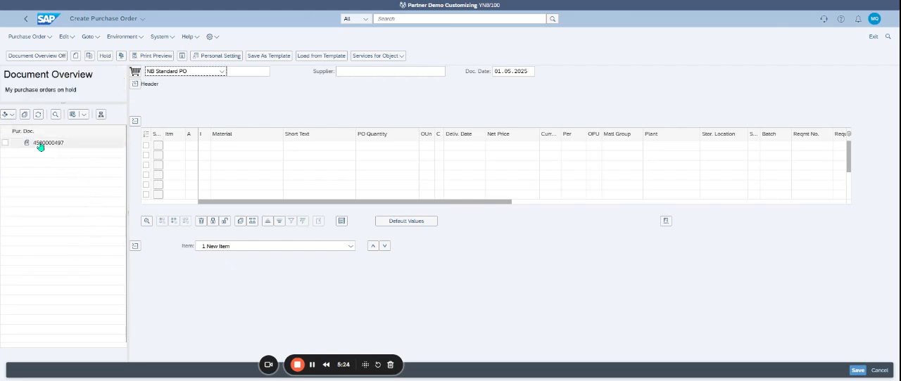
click(40, 145)
double_click(40, 145)
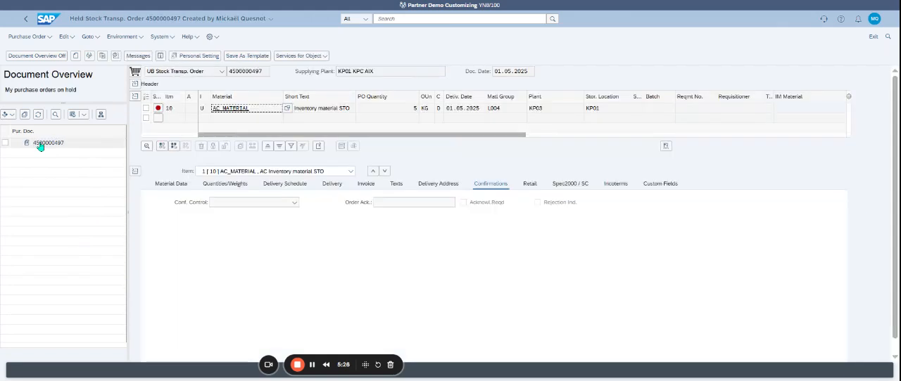
Step: Switch the held order to change mode and check it, reviewing the messages for item 10
click(88, 56)
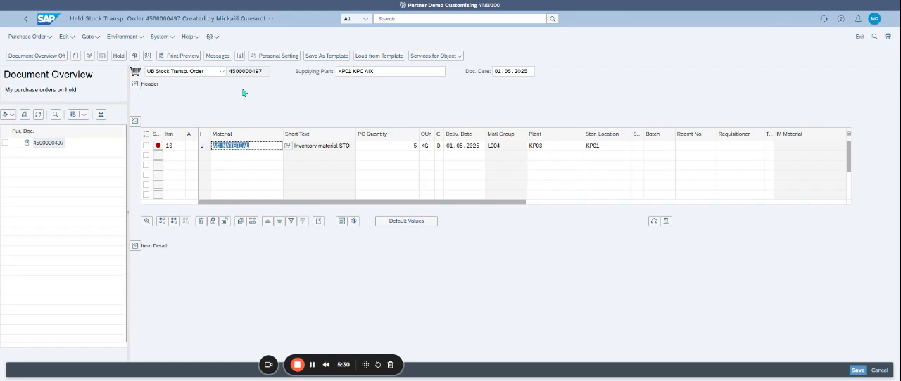
click(135, 56)
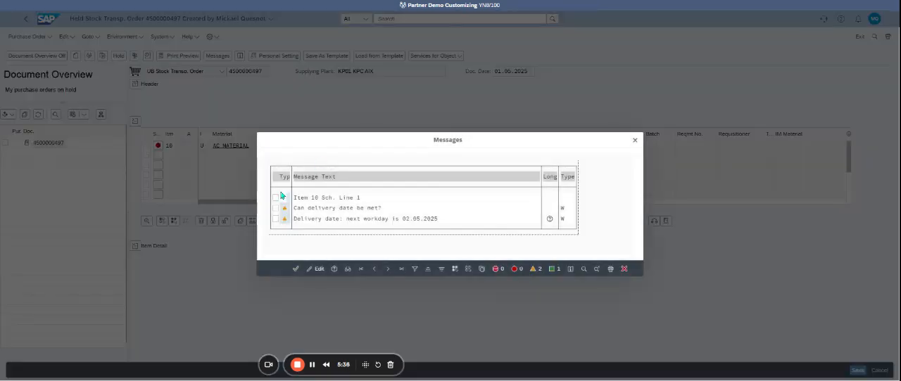
click(295, 269)
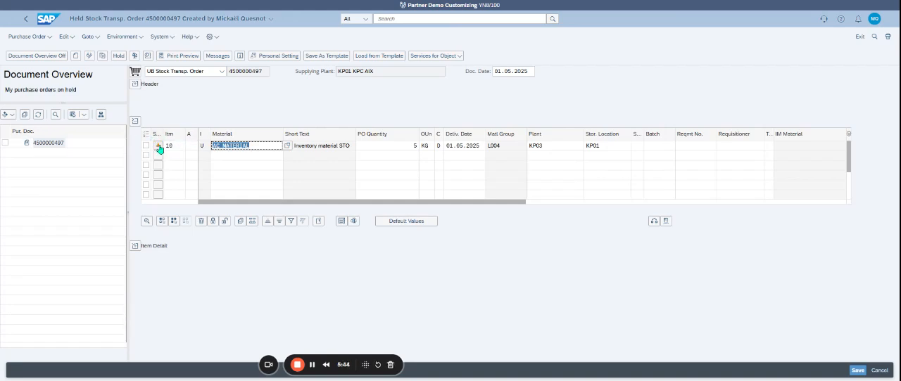
click(158, 147)
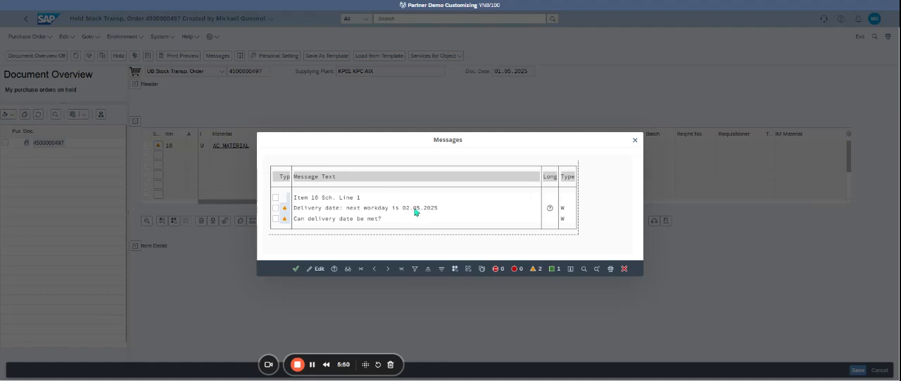
click(625, 269)
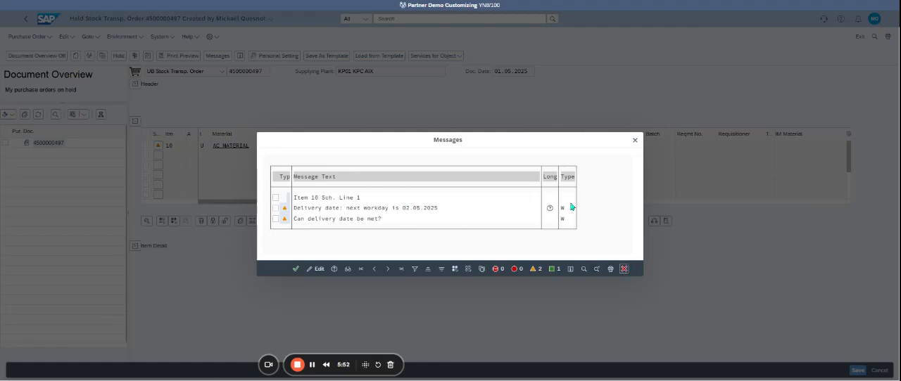
Step: Set the delivery date of item 10 to 02.05.2025 and recheck the order, reviewing the item's messages
click(459, 146)
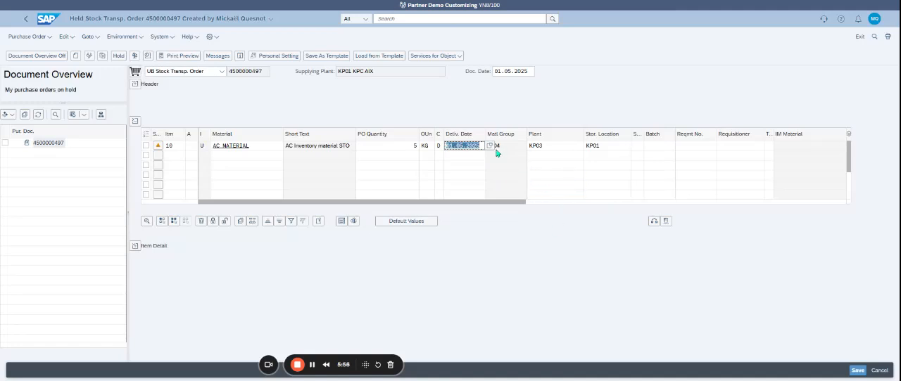
key(F4)
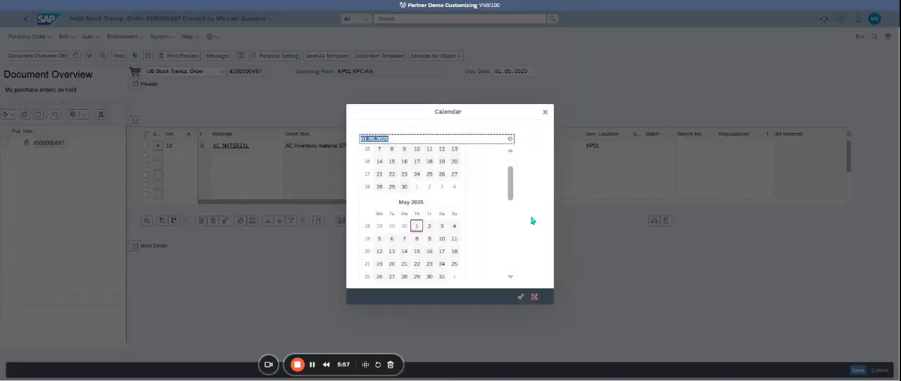
click(430, 227)
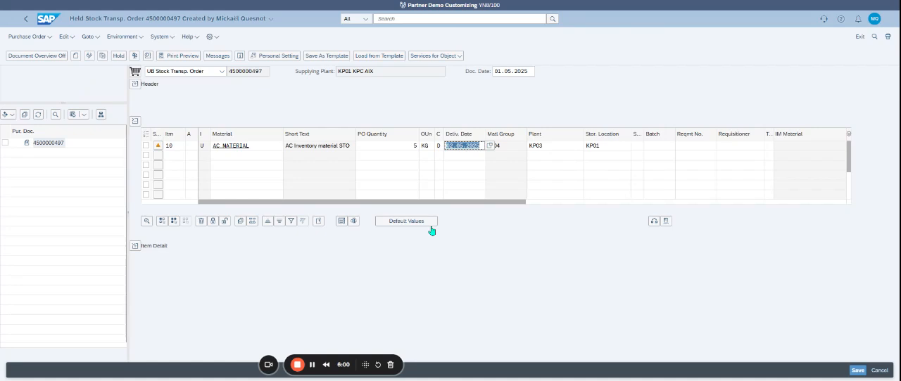
click(135, 55)
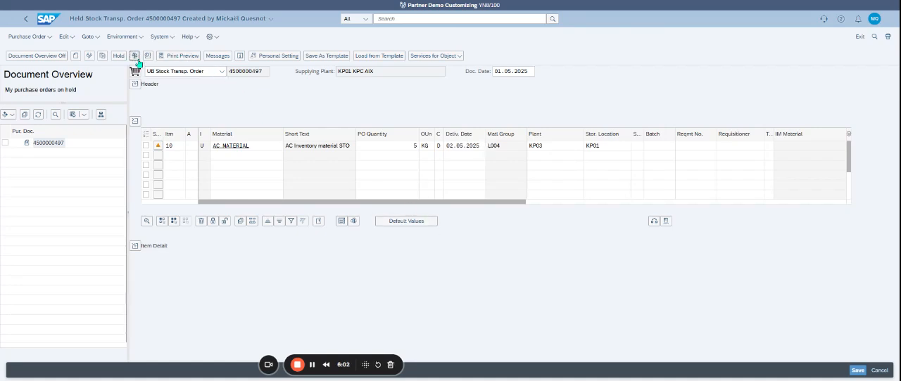
click(159, 147)
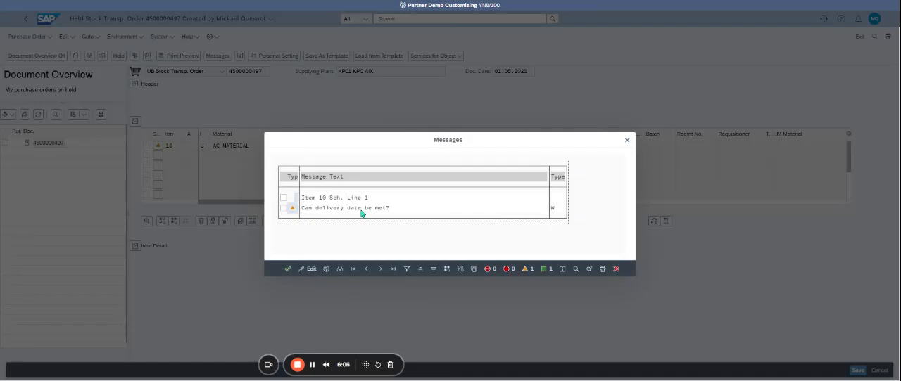
click(616, 269)
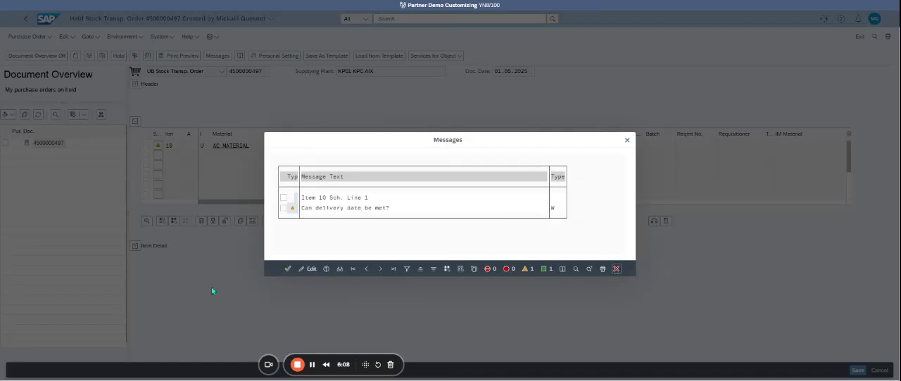
Step: Expand the item details to view the AC_MATERIAL item's delivery settings, and save the stock transport order
click(135, 246)
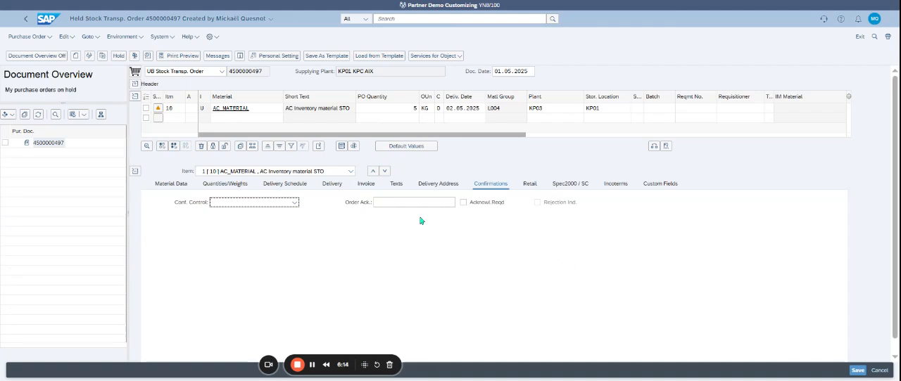
click(331, 184)
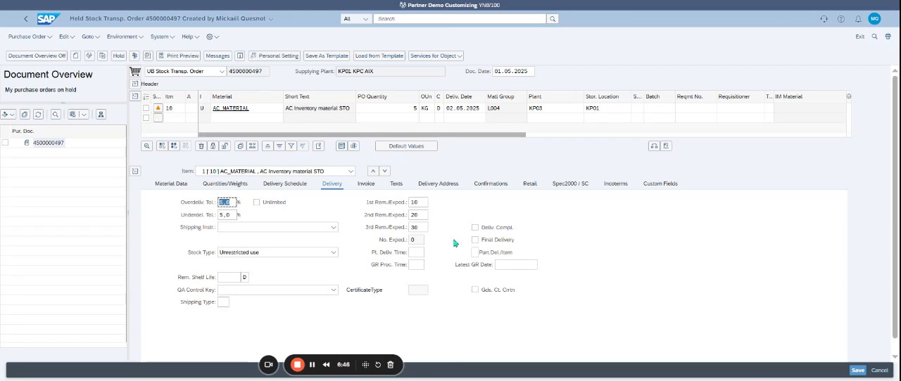
click(861, 375)
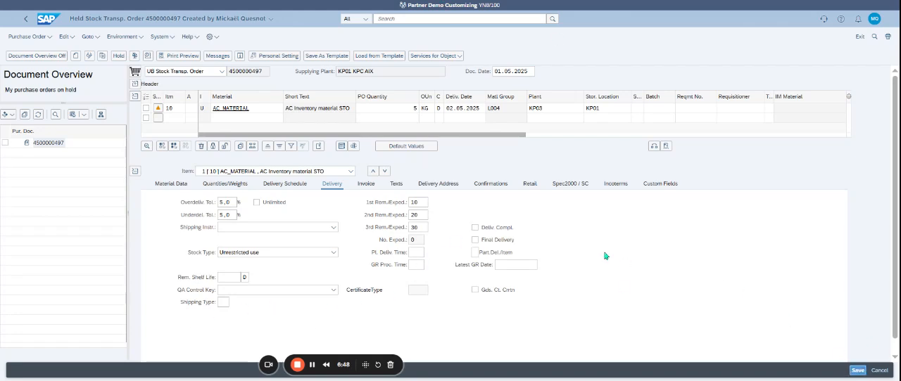